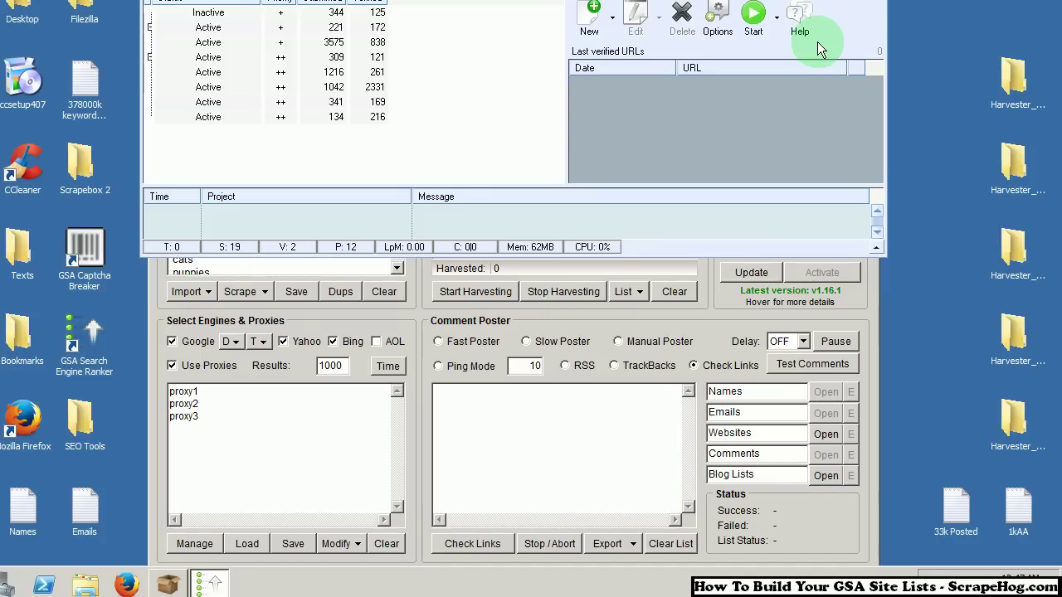
# Open the online URL search among the site list tools in the advanced options.
pyautogui.click(718, 23)
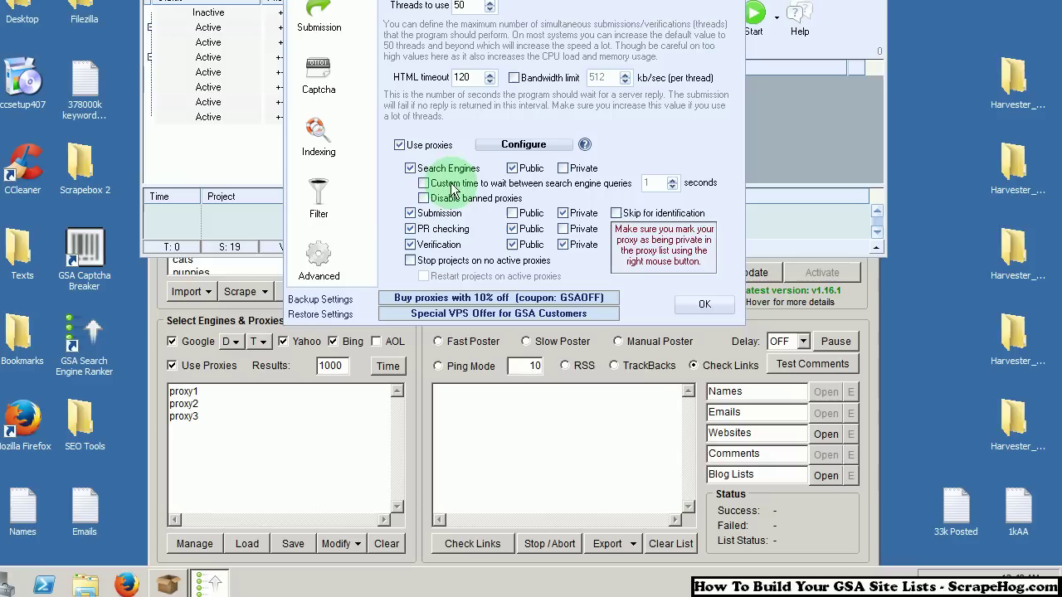
pyautogui.click(319, 272)
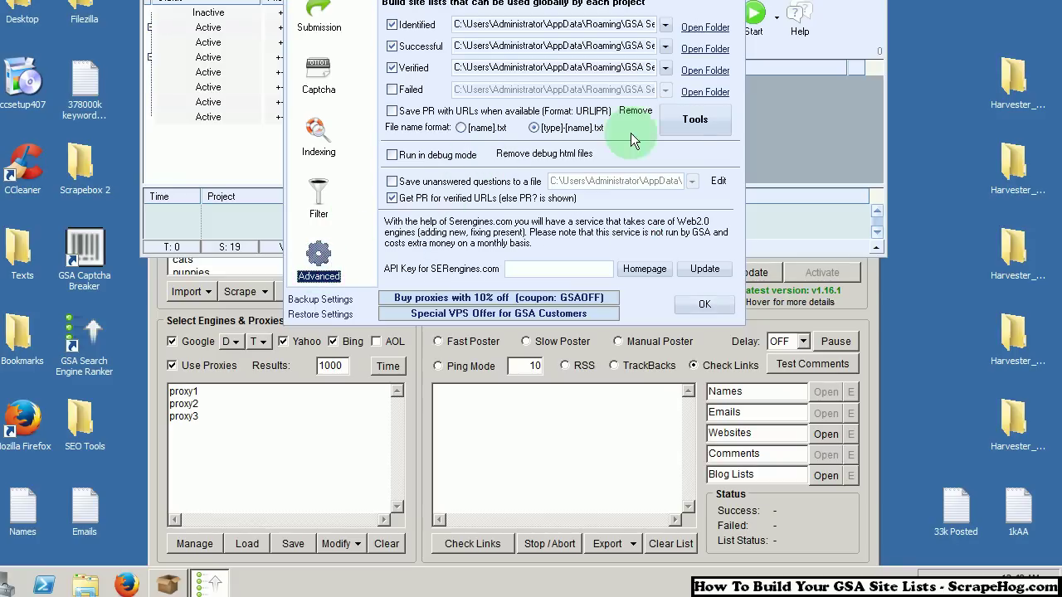
pyautogui.click(692, 118)
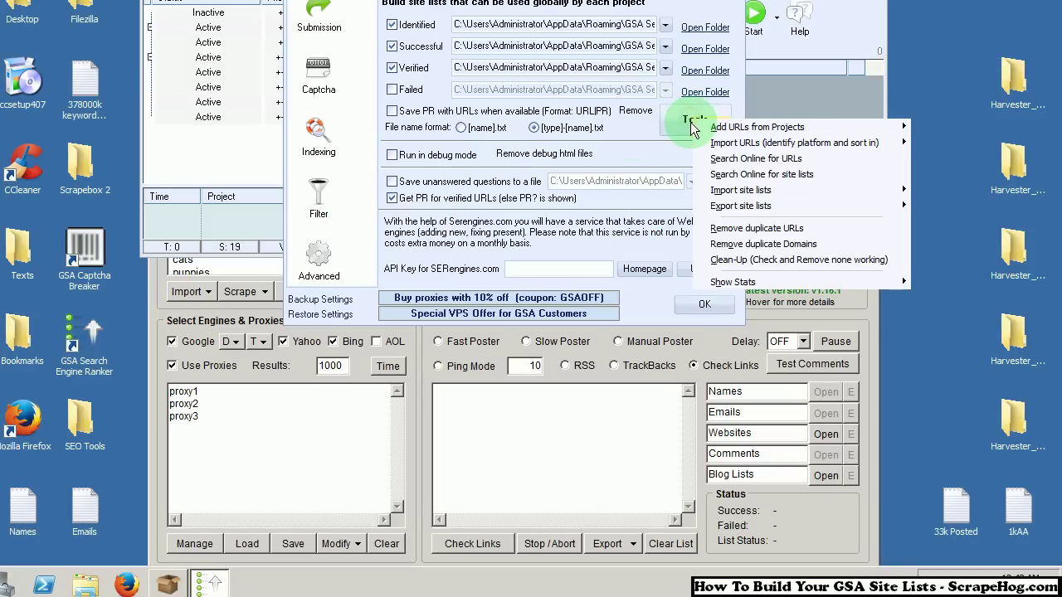
pyautogui.click(729, 158)
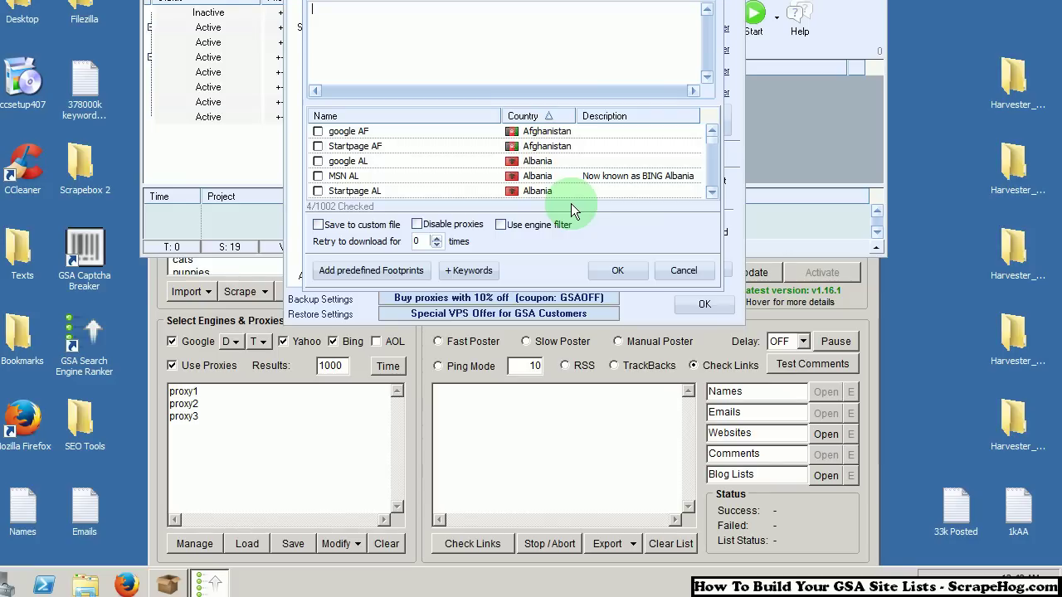
# Add all predefined footprints of the Wiki category to the search query list.
pyautogui.click(405, 274)
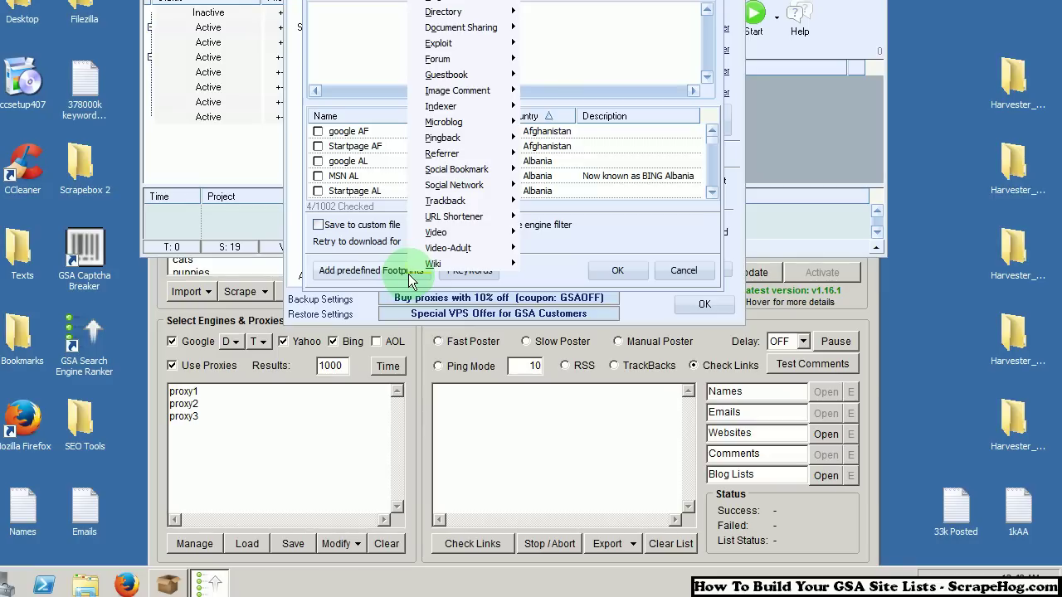
pyautogui.moveTo(435, 265)
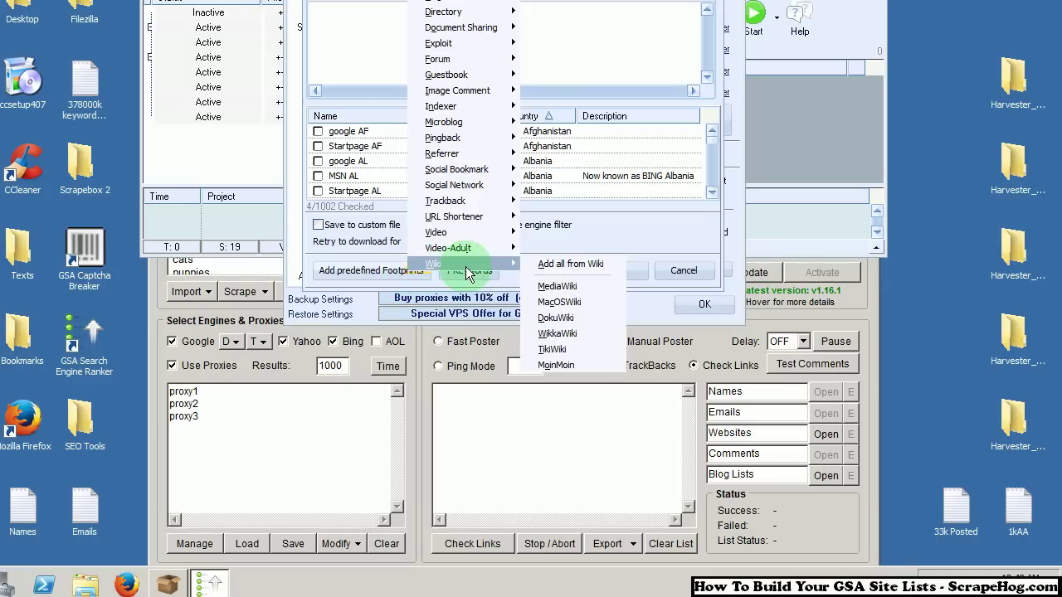
pyautogui.click(555, 264)
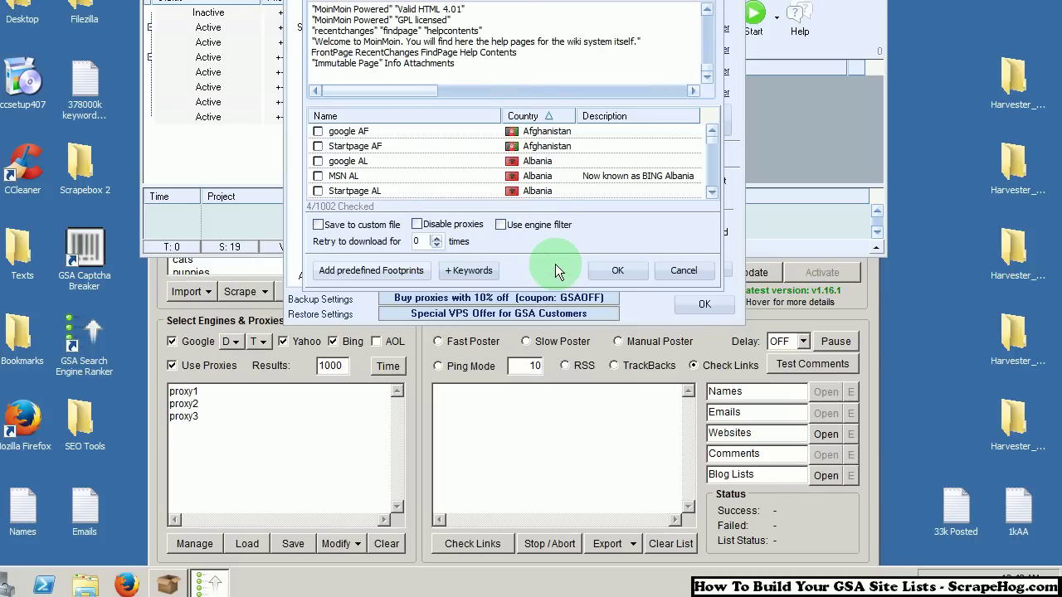
# Copy all the wiki footprints into a new blank Notepad document.
pyautogui.moveTo(513, 57); pyautogui.dragTo(431, 1)
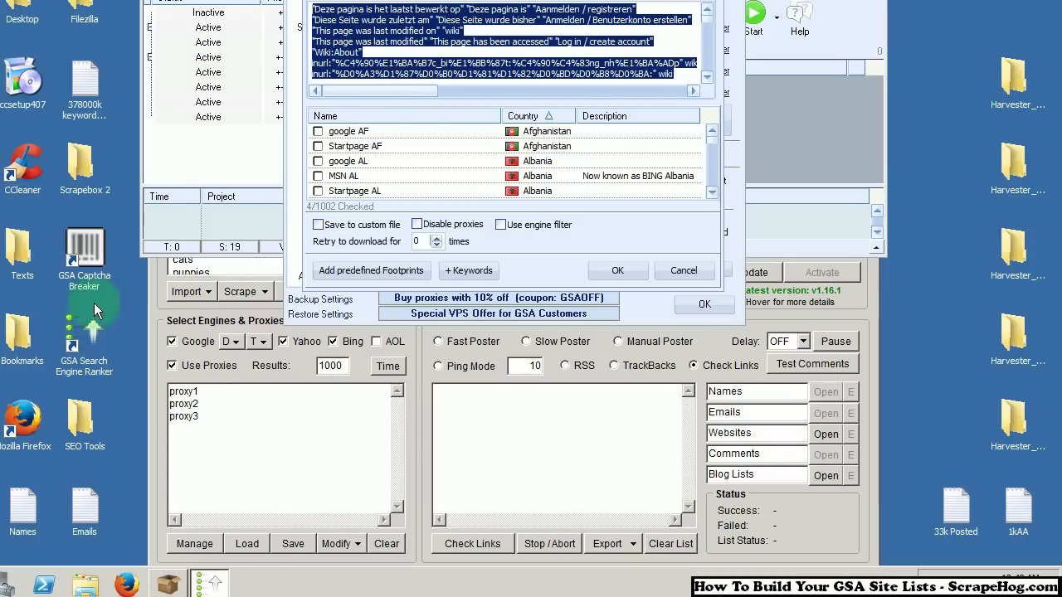
pyautogui.press('super')
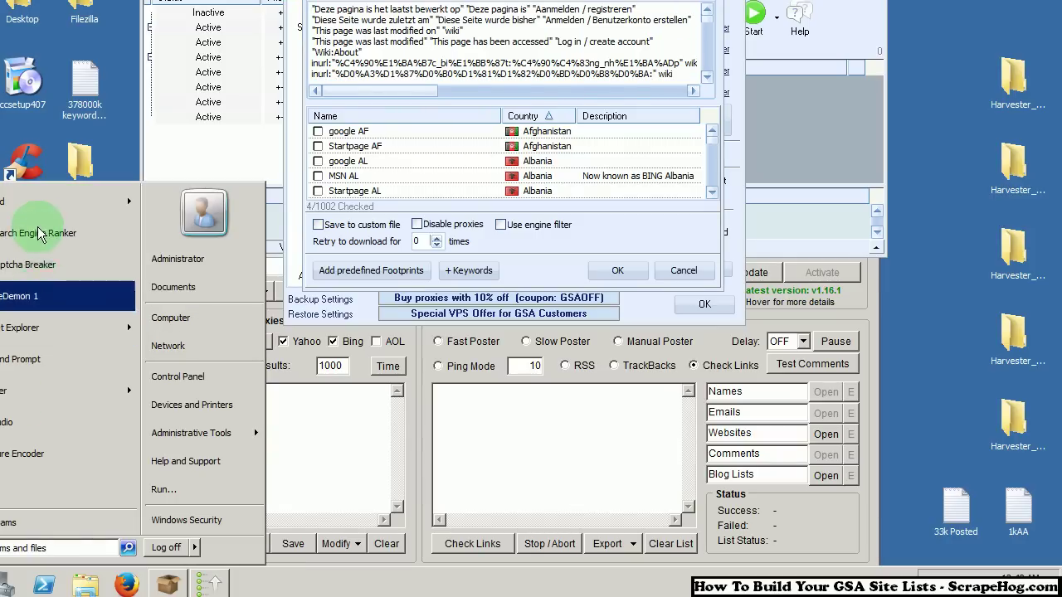
pyautogui.click(27, 201)
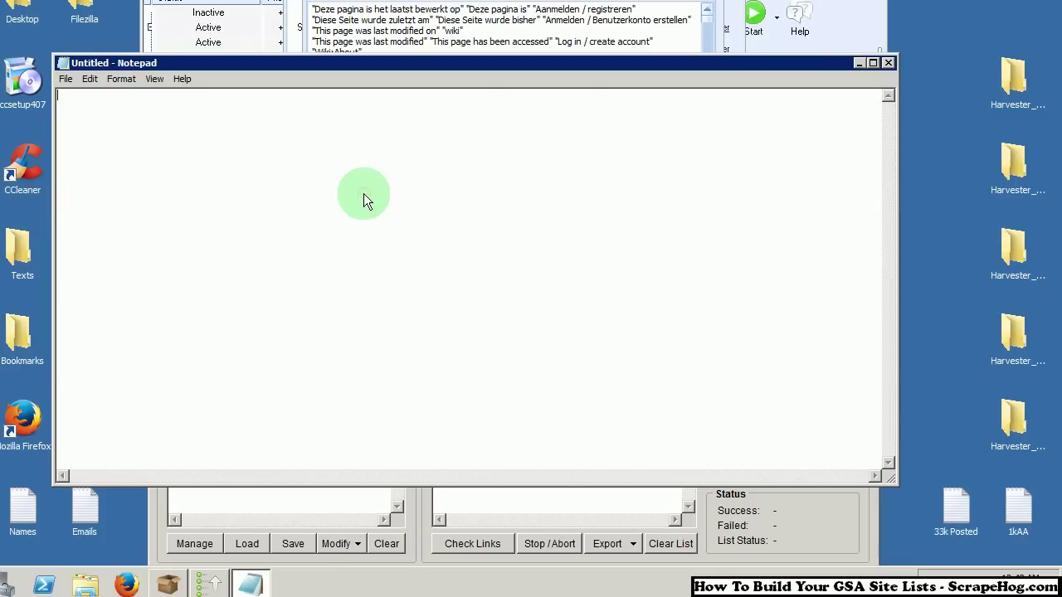
pyautogui.hotkey('ctrl', 'v')
# Save the footprint document to the Desktop as Merge, and close Notepad and the footprint search window.
pyautogui.click(64, 81)
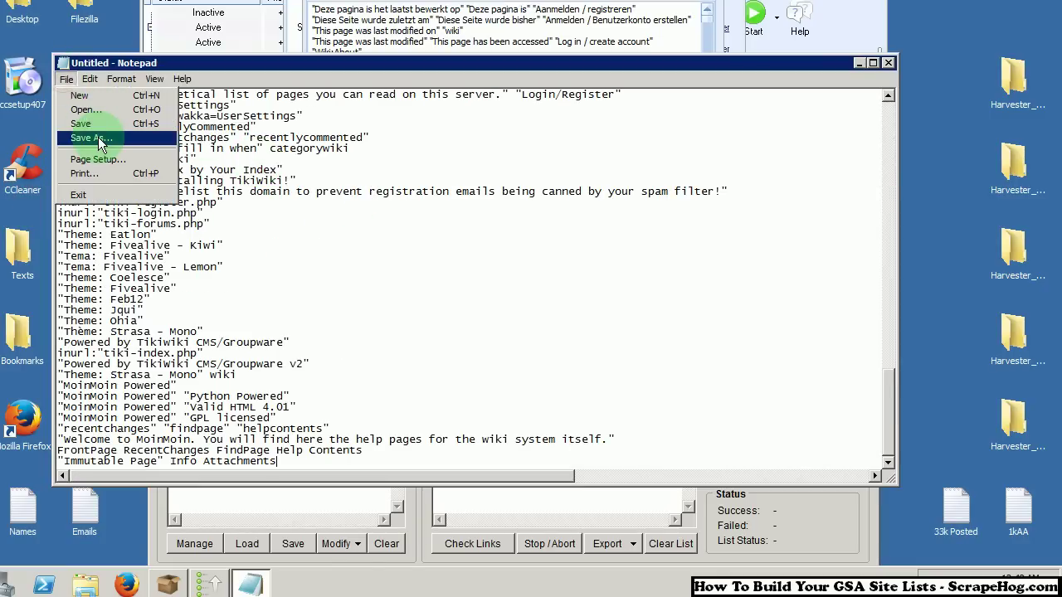
pyautogui.click(98, 139)
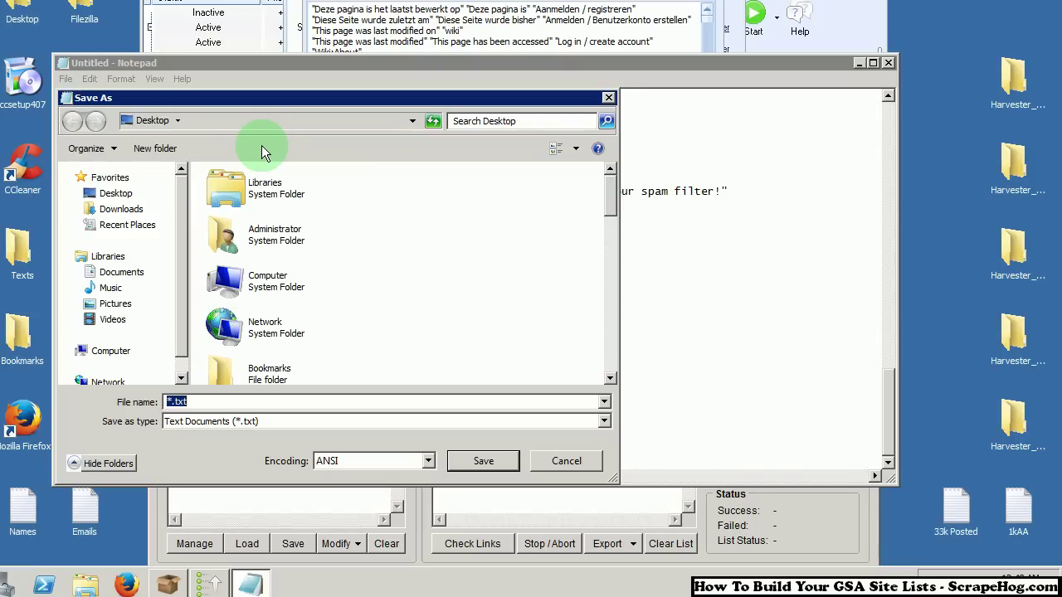
pyautogui.write('Merge')
pyautogui.press('Return')
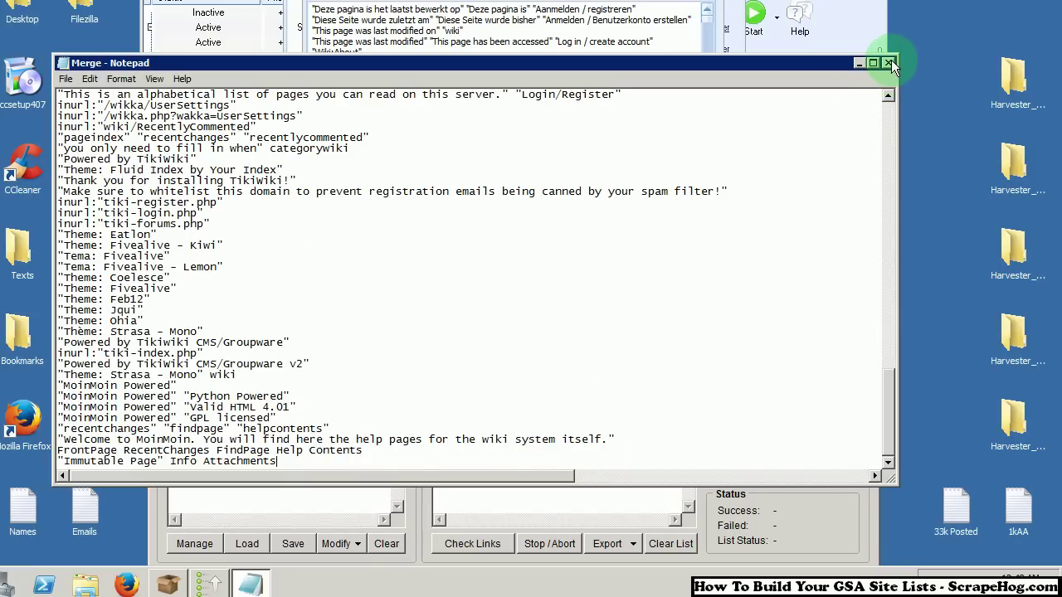
pyautogui.click(891, 63)
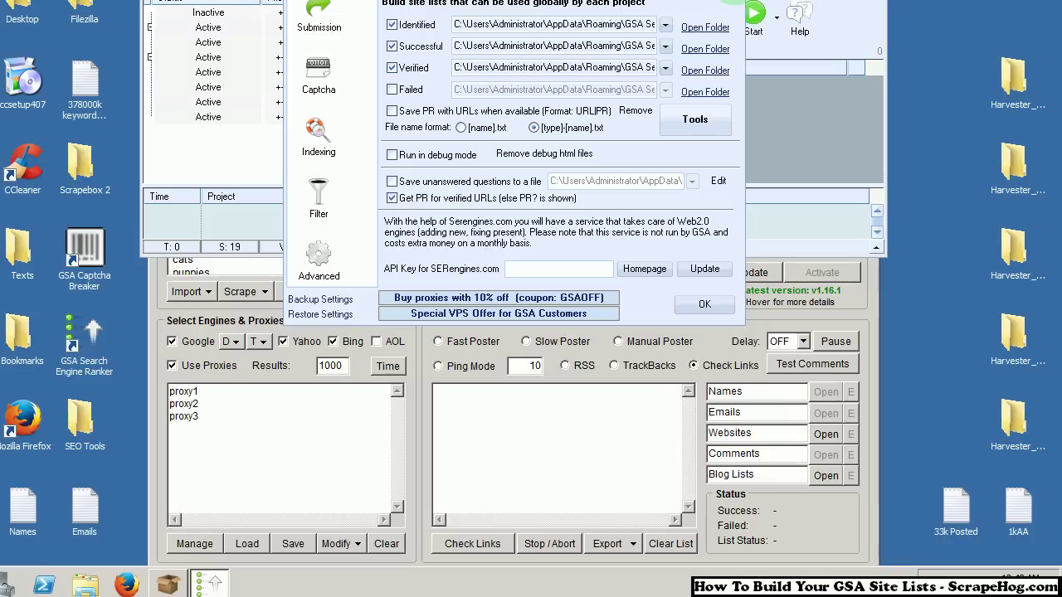
# Switch to ScrapeBox, turn off the use of proxies, and deselect the Yahoo and Bing engines, leaving only Google.
pyautogui.click(376, 414)
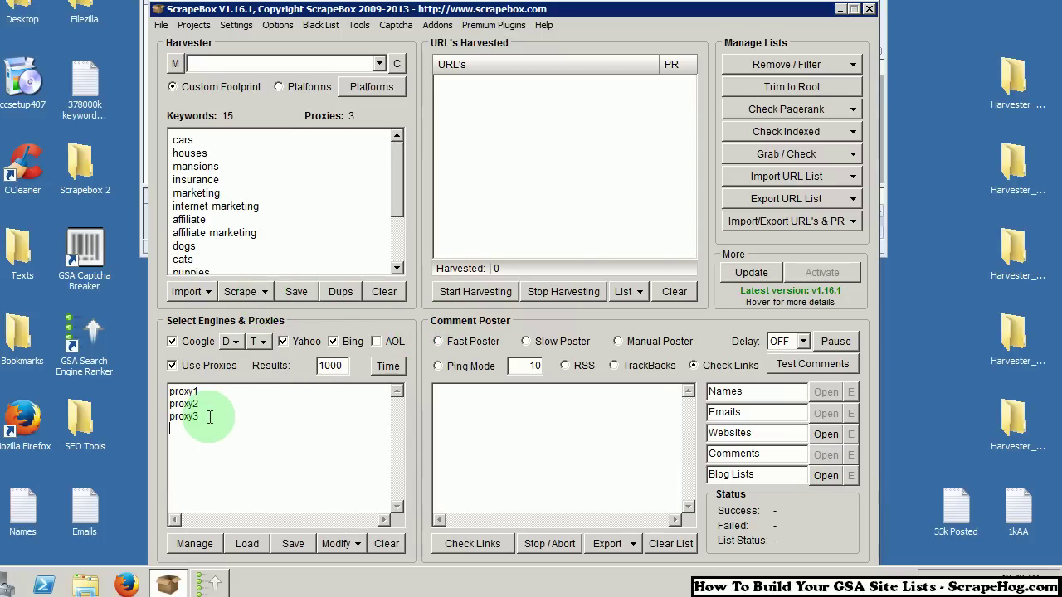
pyautogui.click(196, 371)
pyautogui.click(303, 341)
pyautogui.click(342, 344)
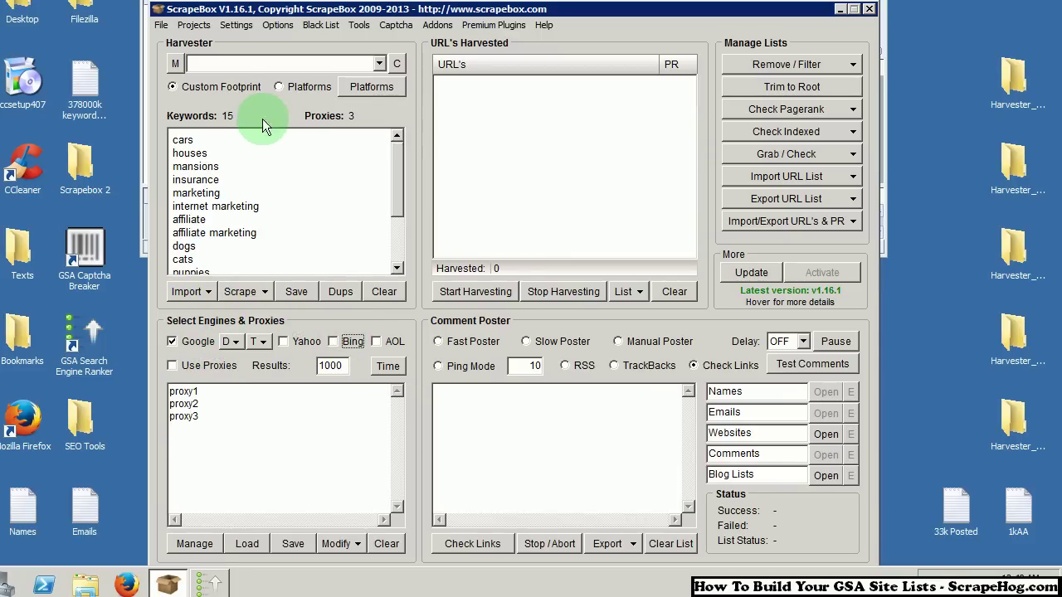
# With Custom Footprint selected, merge the footprints from the Desktop file Merge with the harvester keywords.
pyautogui.click(220, 88)
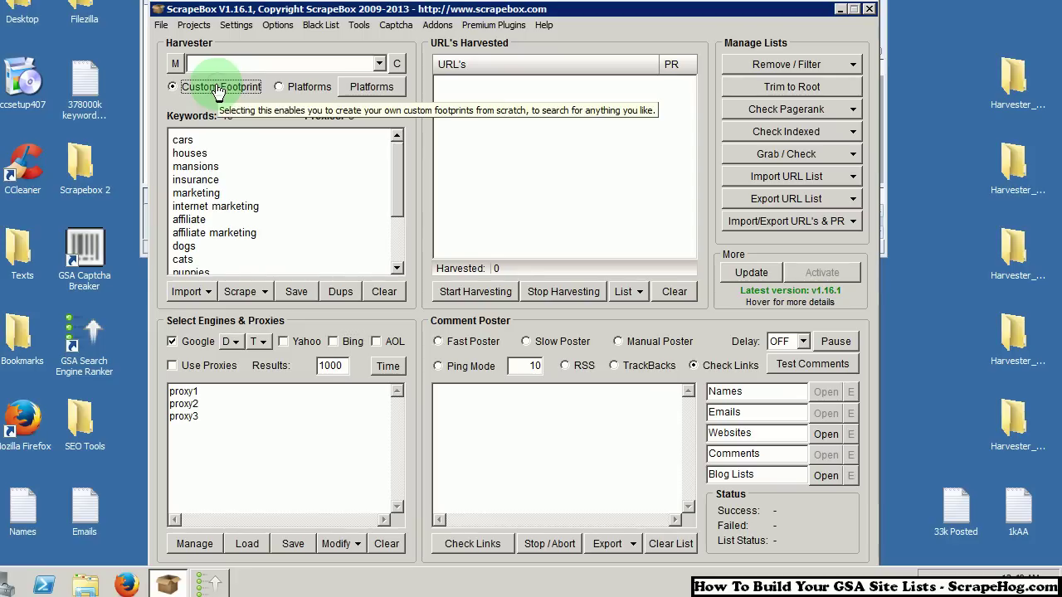
pyautogui.click(176, 64)
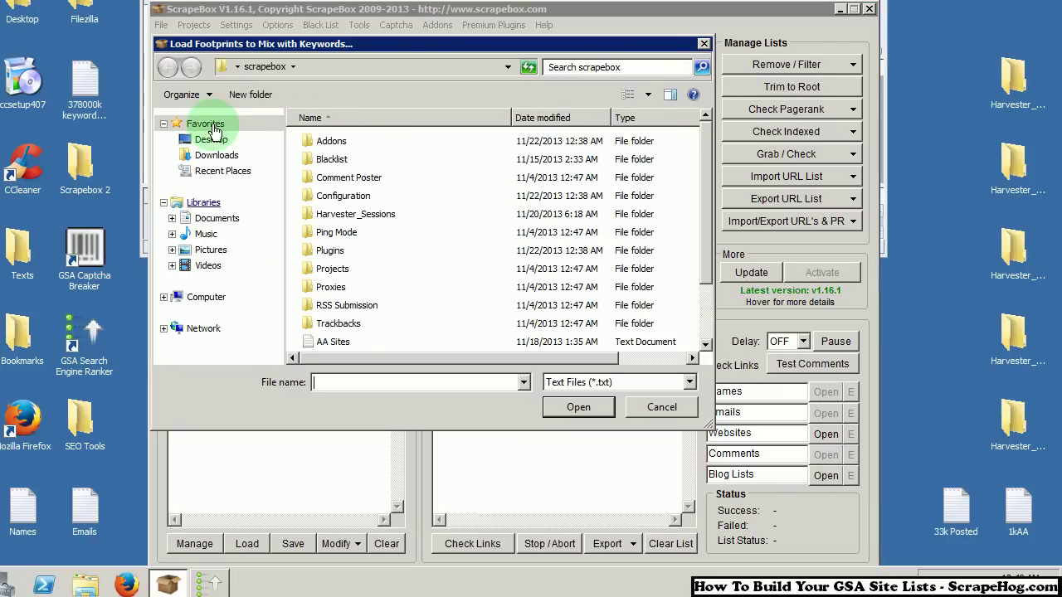
pyautogui.click(209, 140)
pyautogui.click(615, 233)
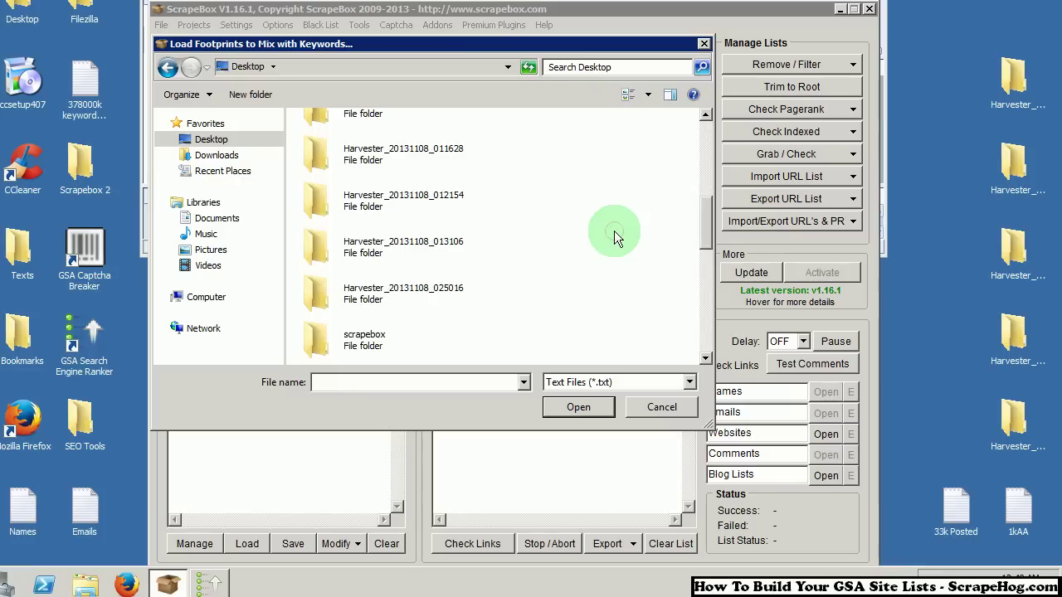
pyautogui.press('m')
pyautogui.press('Return')
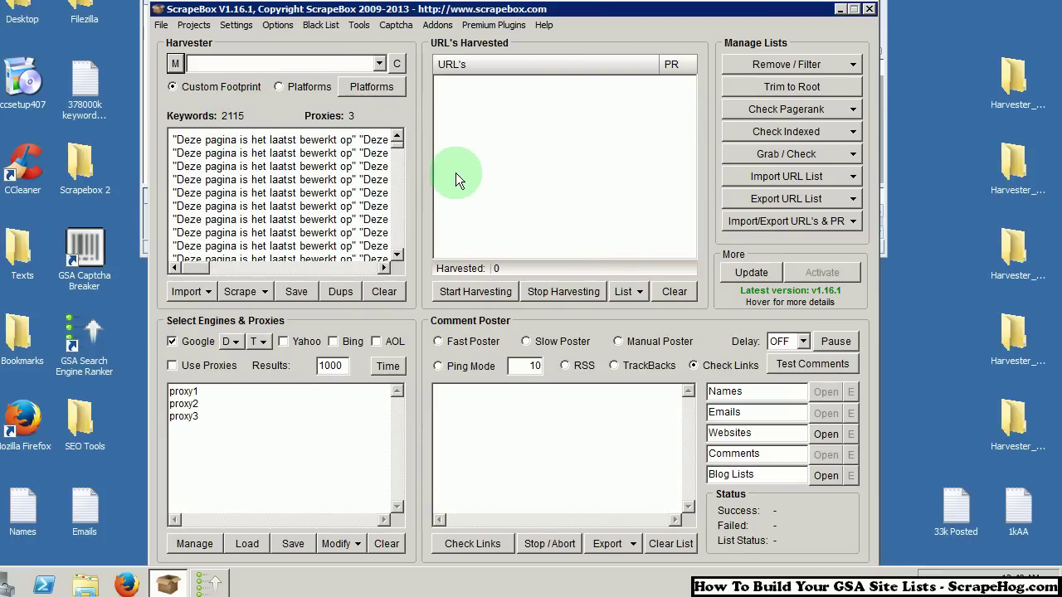
# Harvest URLs for the merged keywords without proxies, stop after a short run, and dismiss the completion message.
pyautogui.moveTo(398, 148); pyautogui.dragTo(407, 127)
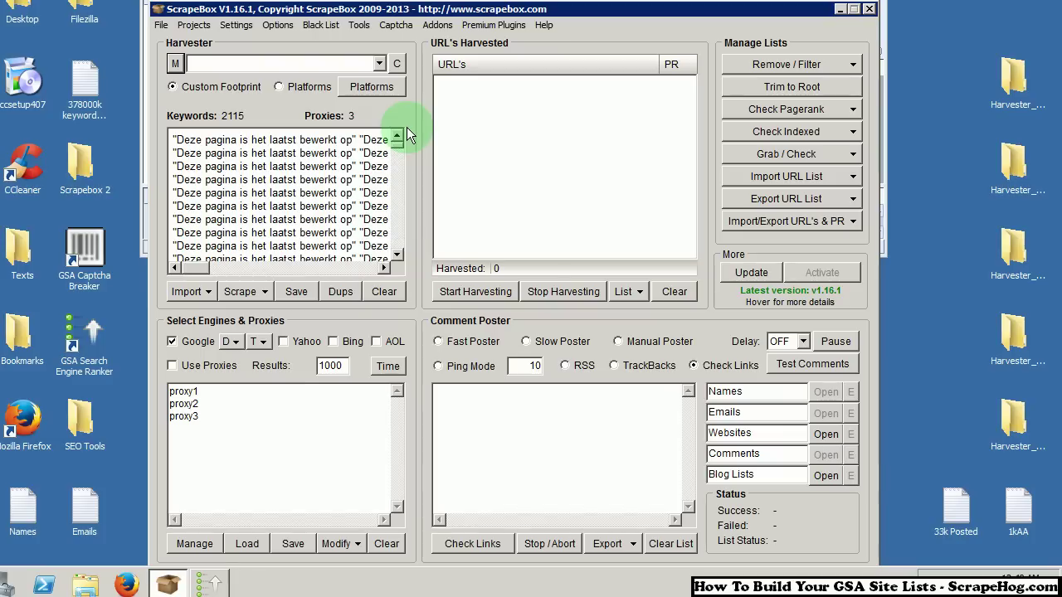
pyautogui.click(466, 291)
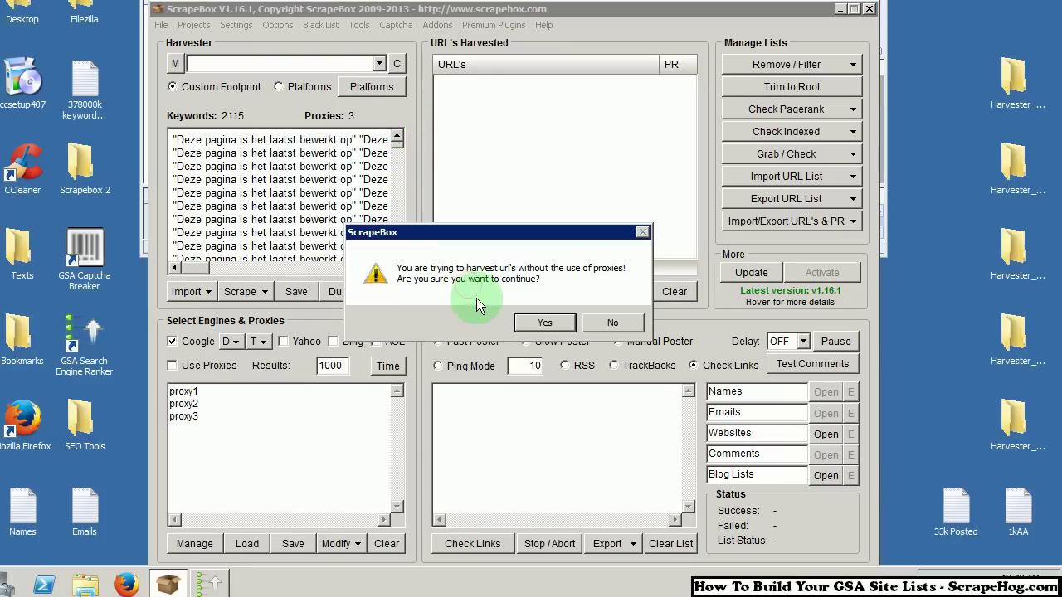
pyautogui.click(544, 326)
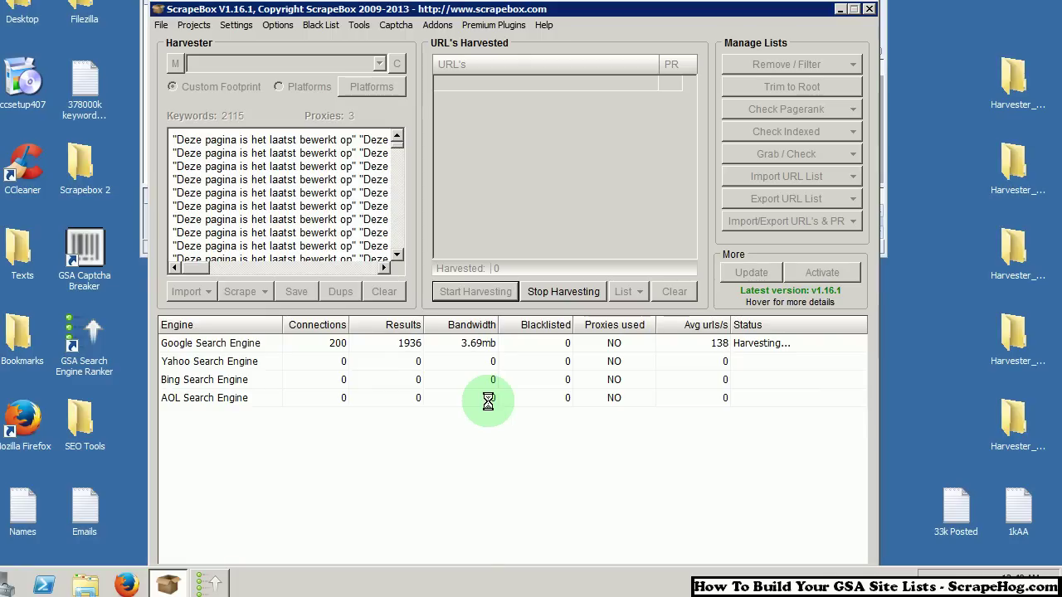
pyautogui.click(563, 292)
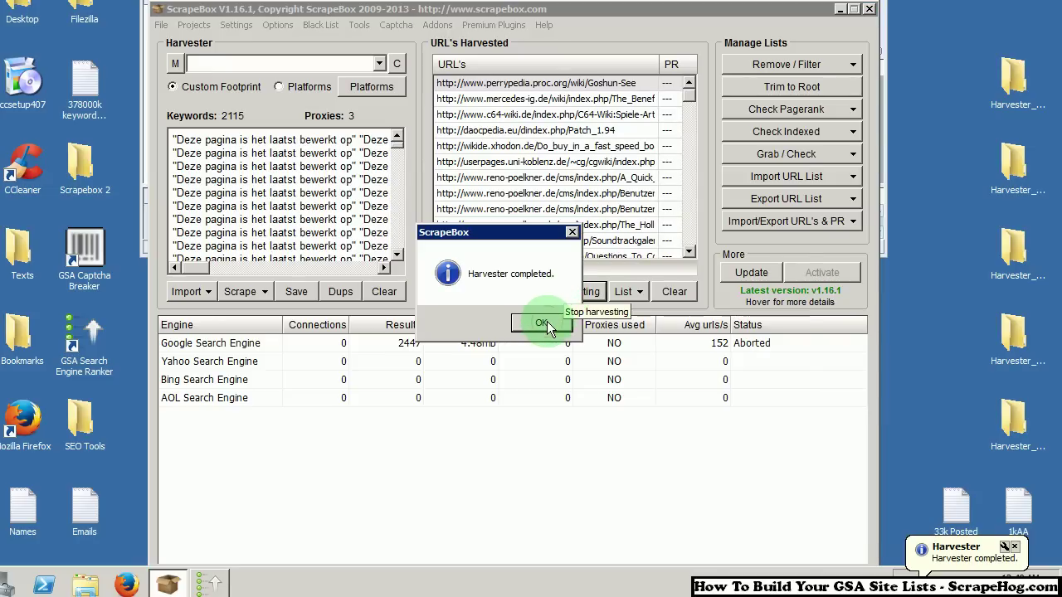
pyautogui.click(550, 321)
# Trim all harvested URLs to their root domain.
pyautogui.click(798, 93)
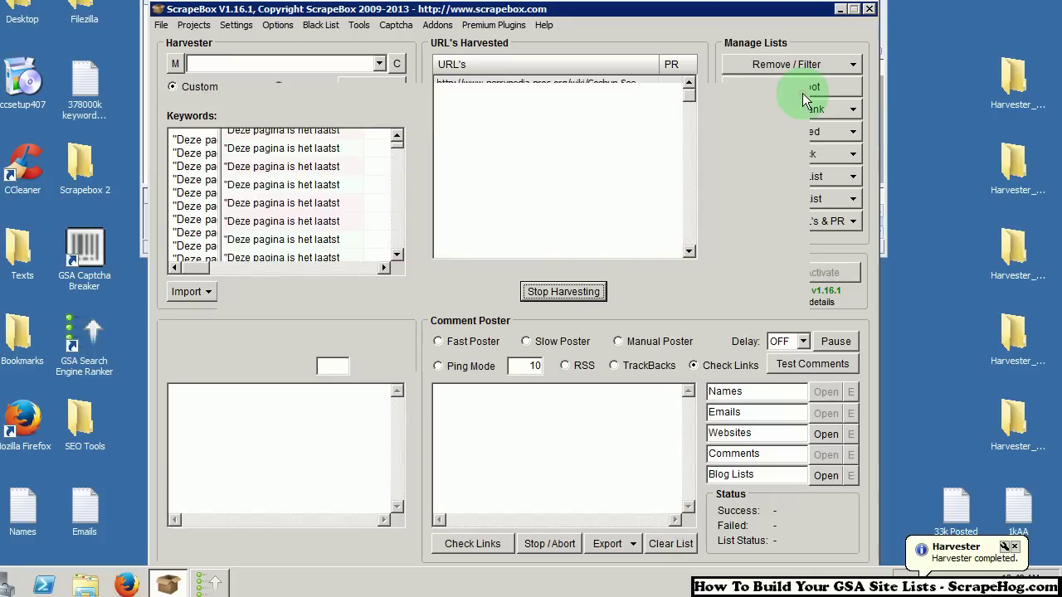
pyautogui.click(851, 93)
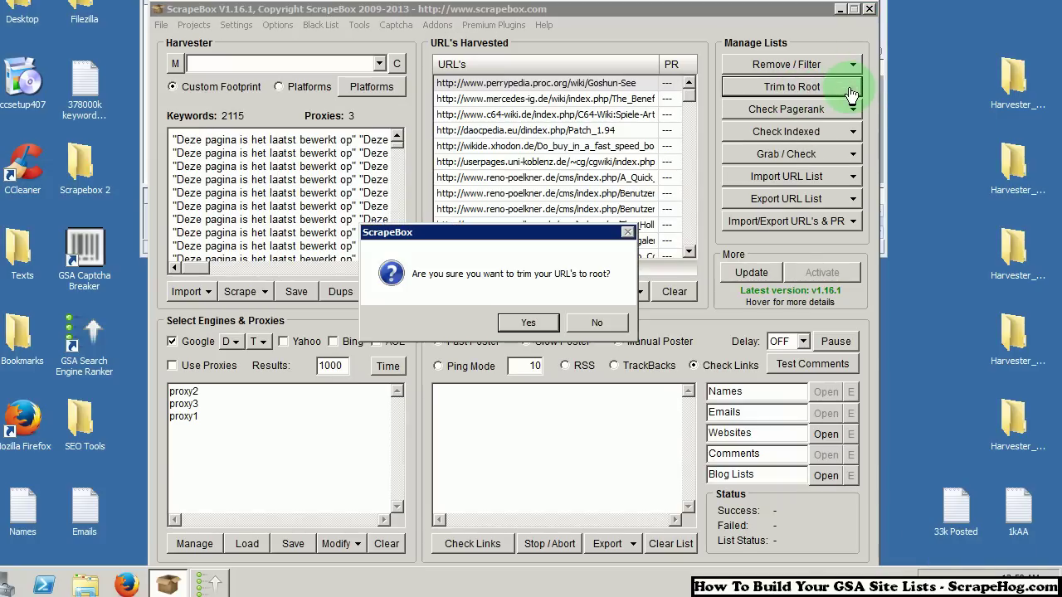
pyautogui.click(531, 325)
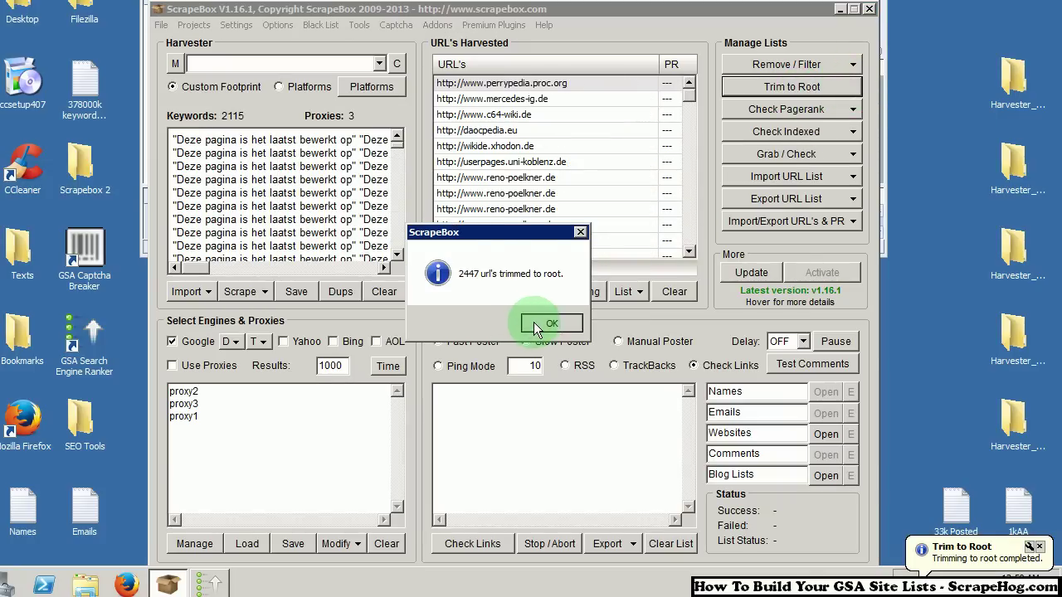
pyautogui.click(547, 323)
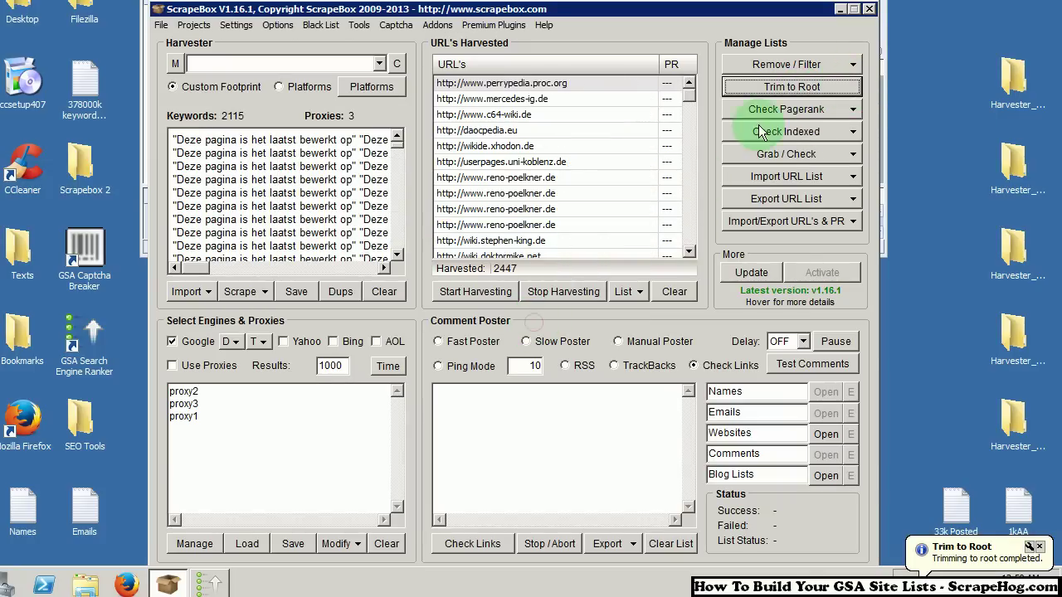
# Remove the duplicate URLs from the harvested list.
pyautogui.click(774, 68)
pyautogui.click(775, 77)
pyautogui.click(528, 329)
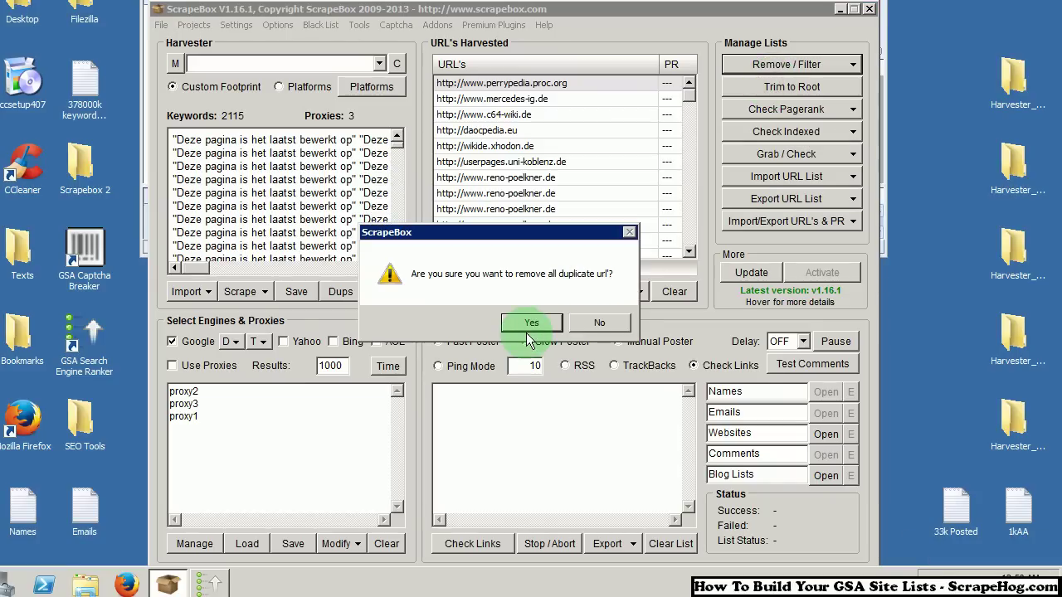
pyautogui.click(554, 323)
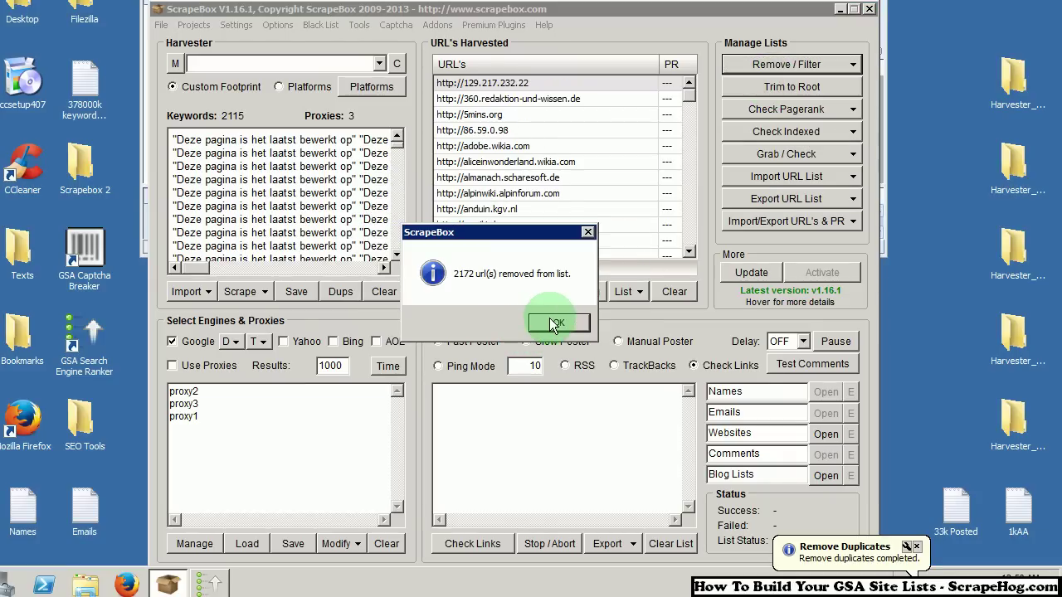
# Export the harvested URL list as a text file named Wiki Check on the Desktop.
pyautogui.click(812, 202)
pyautogui.click(815, 221)
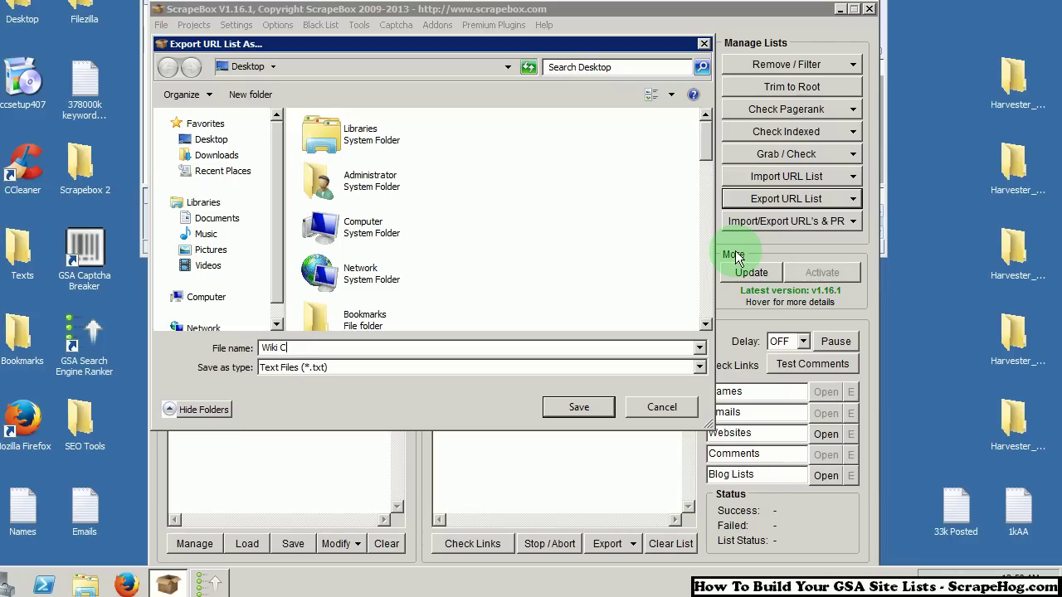
pyautogui.press('Return')
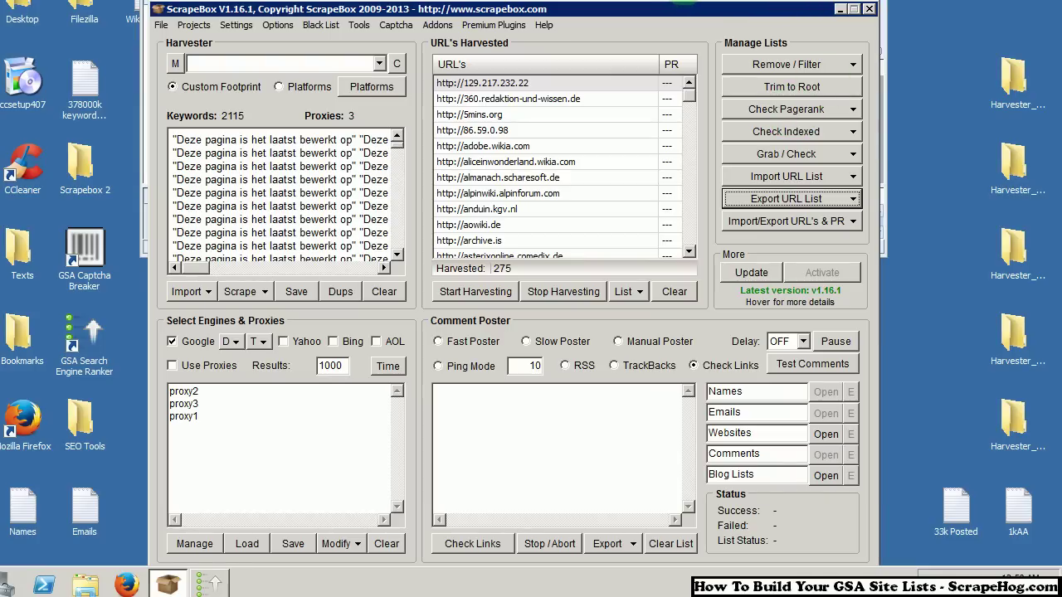
# Switch to GSA Search Engine Ranker and import the URLs from the Wiki Check file for platform identification, keeping the default search settings.
pyautogui.hotkey('alt', 'Tab')
pyautogui.click(718, 16)
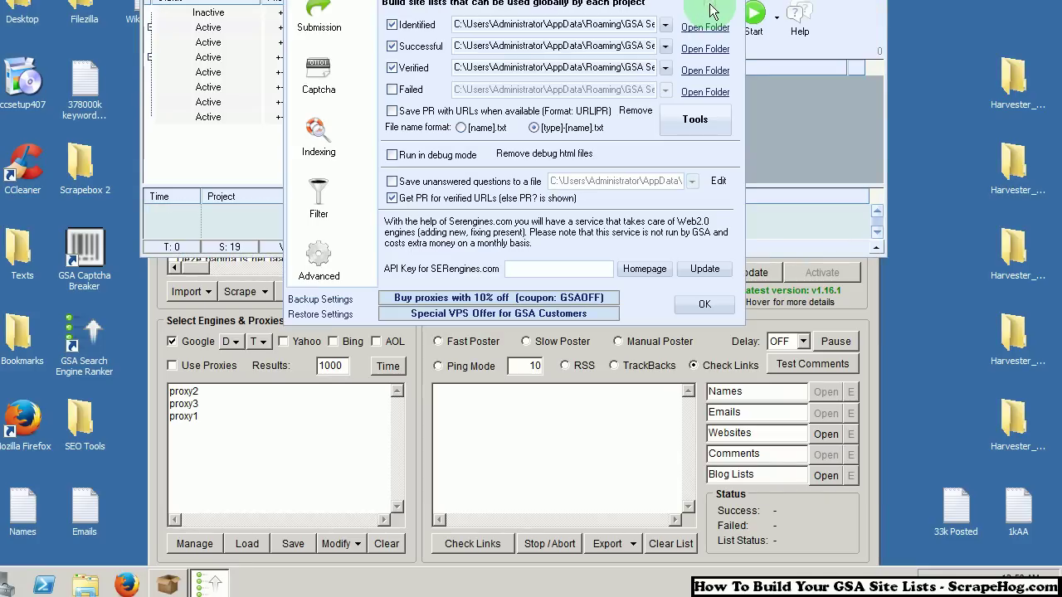
pyautogui.click(691, 117)
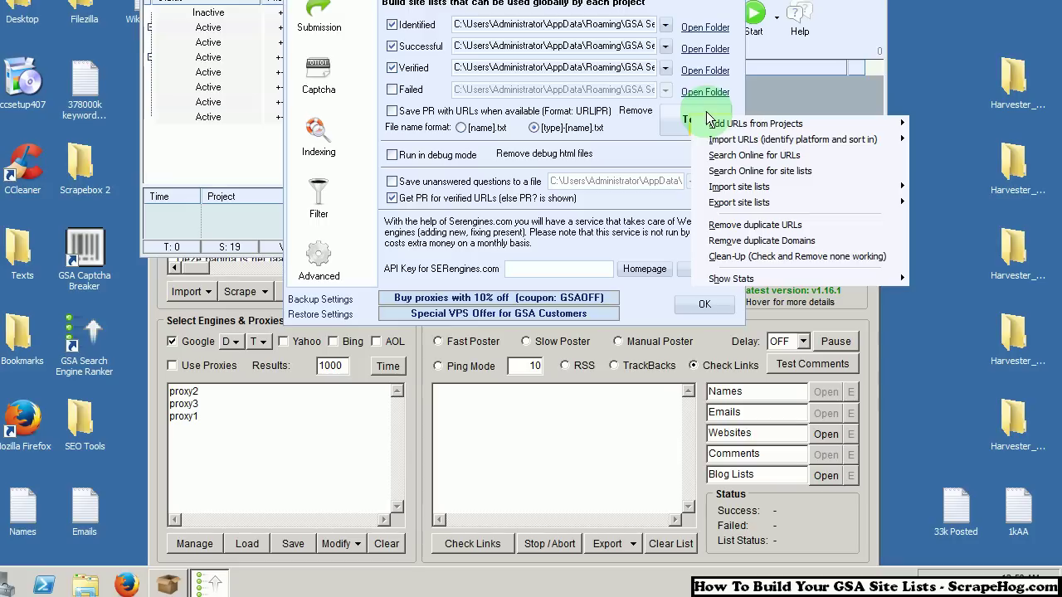
pyautogui.moveTo(739, 133)
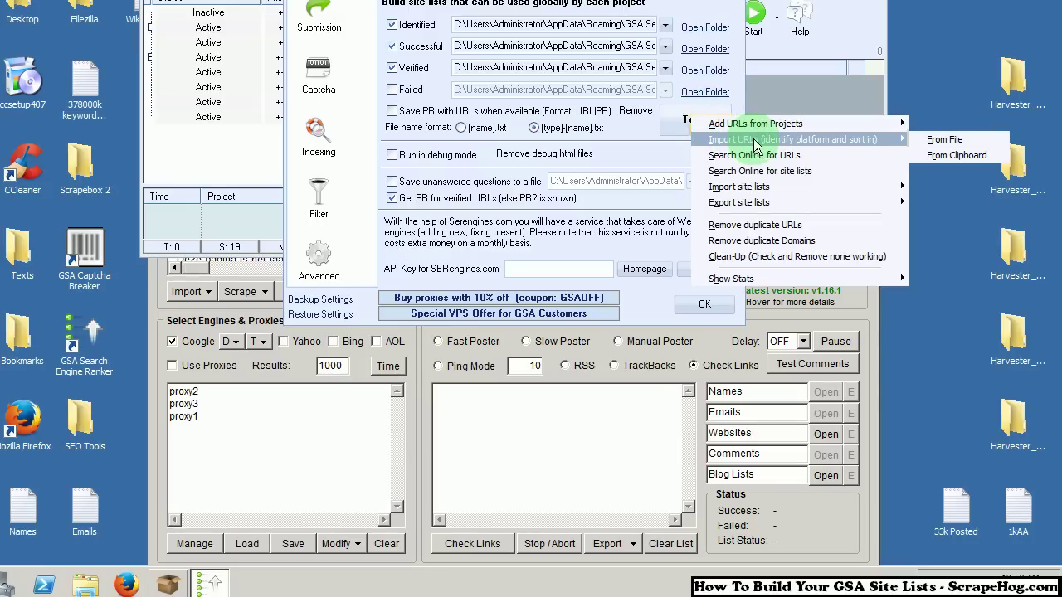
pyautogui.click(942, 140)
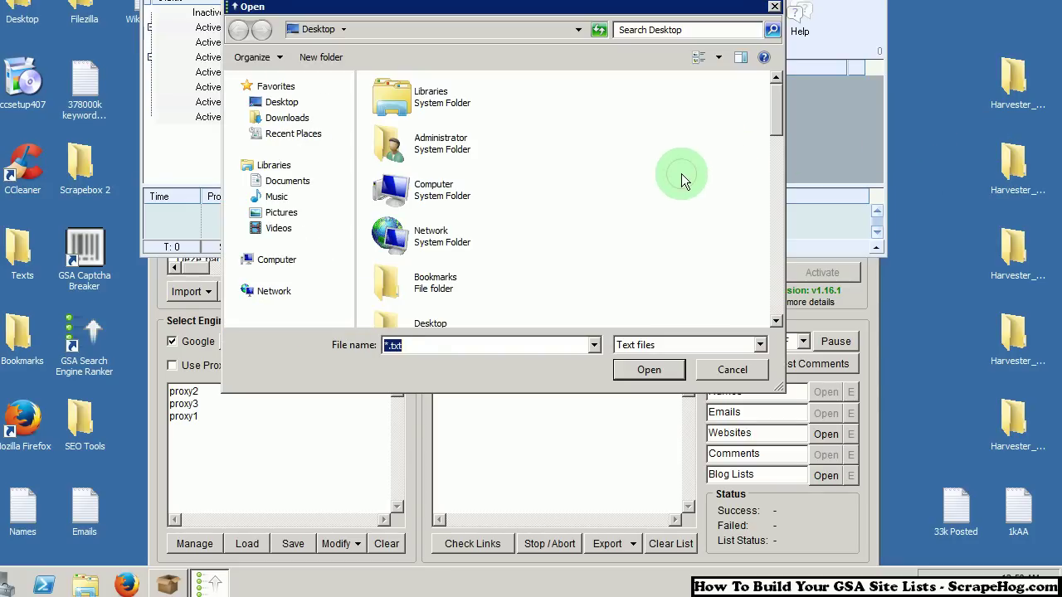
pyautogui.click(681, 173)
pyautogui.press('w')
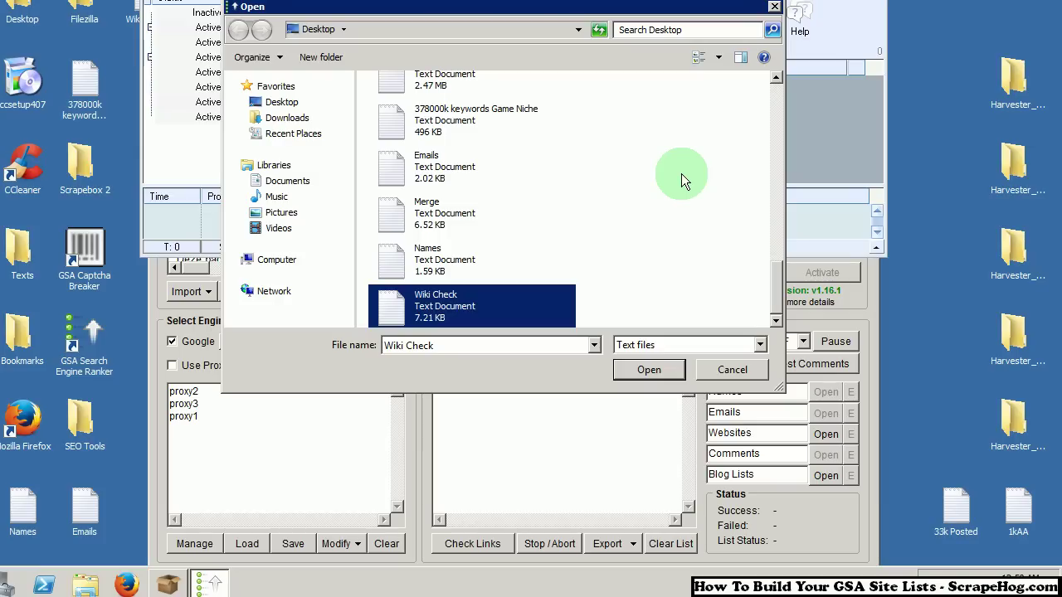
pyautogui.press('Return')
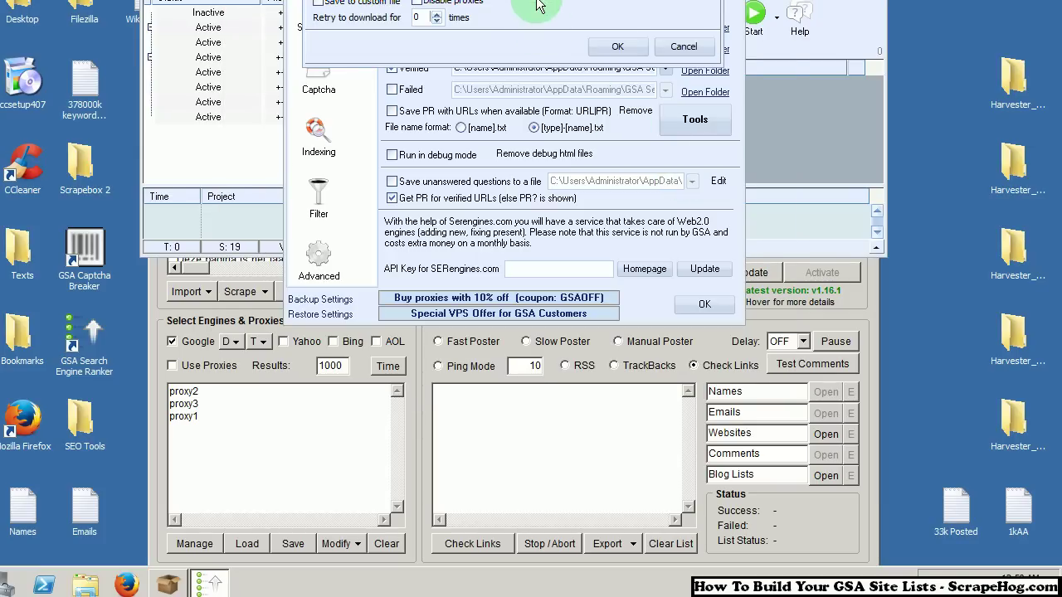
pyautogui.moveTo(536, 3); pyautogui.dragTo(537, 146)
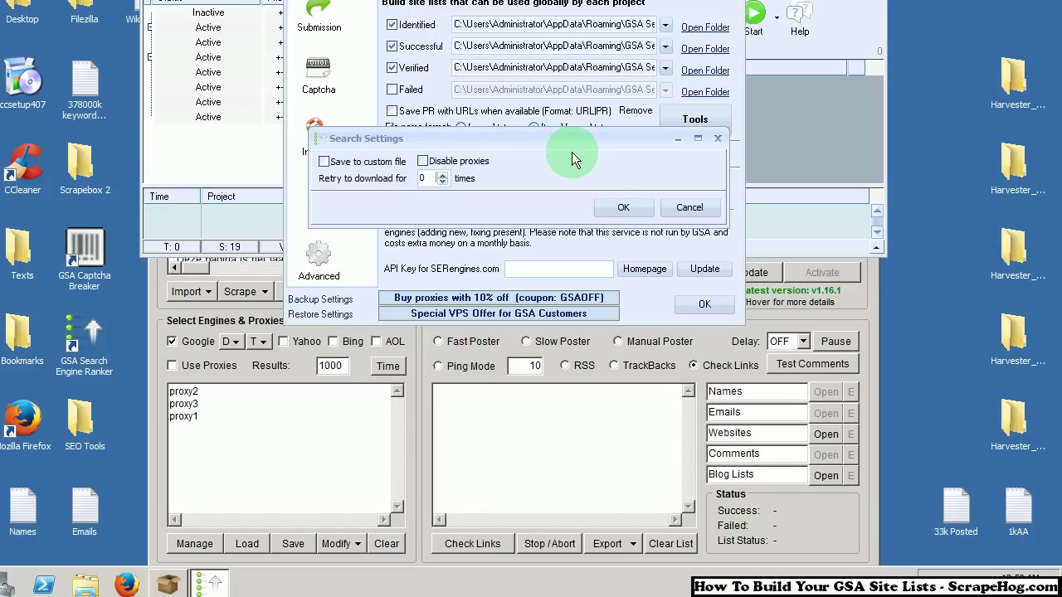
pyautogui.click(624, 208)
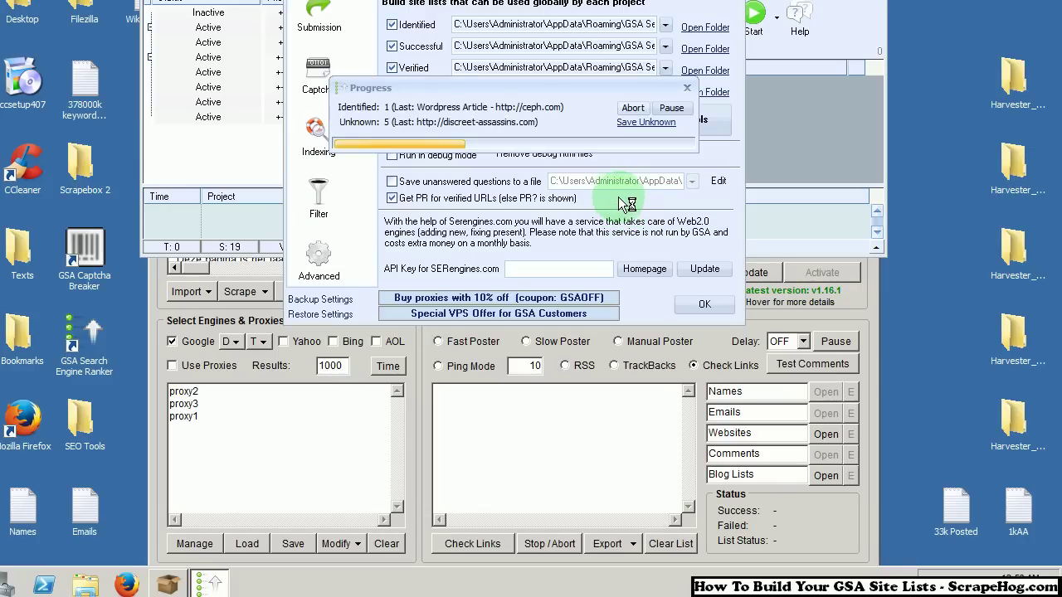